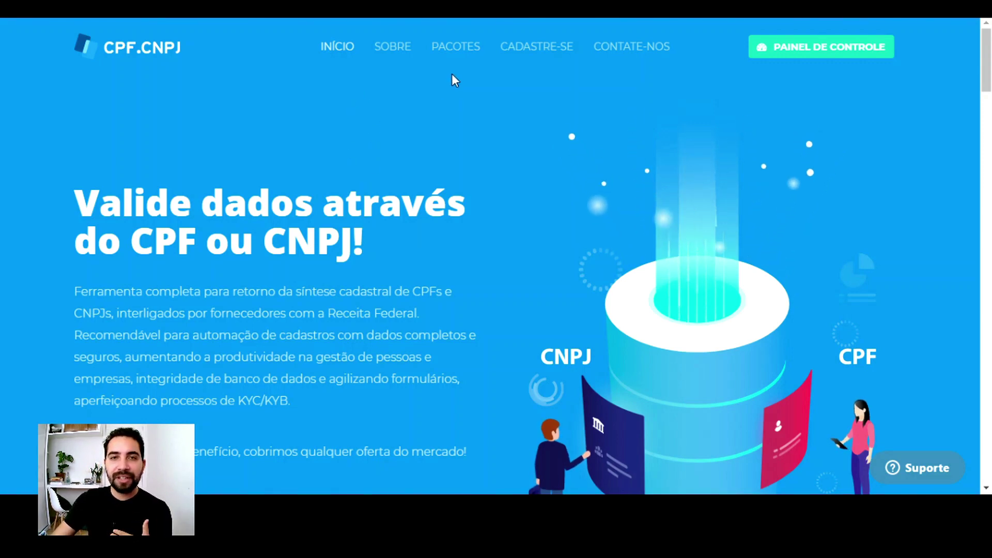
# Open the CPF query packages page and examine the price and returned data of each CPF package.
pyautogui.moveTo(449, 56)
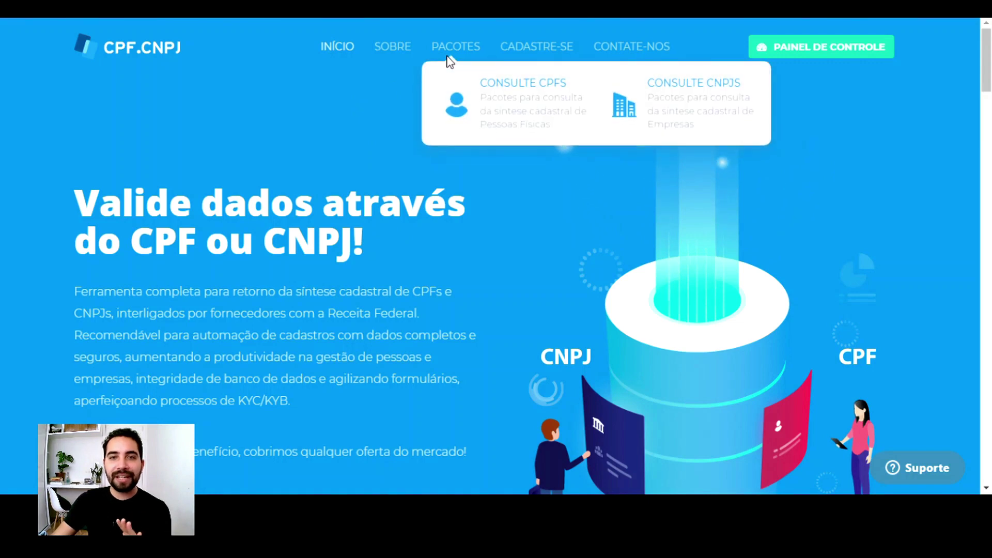
pyautogui.click(519, 117)
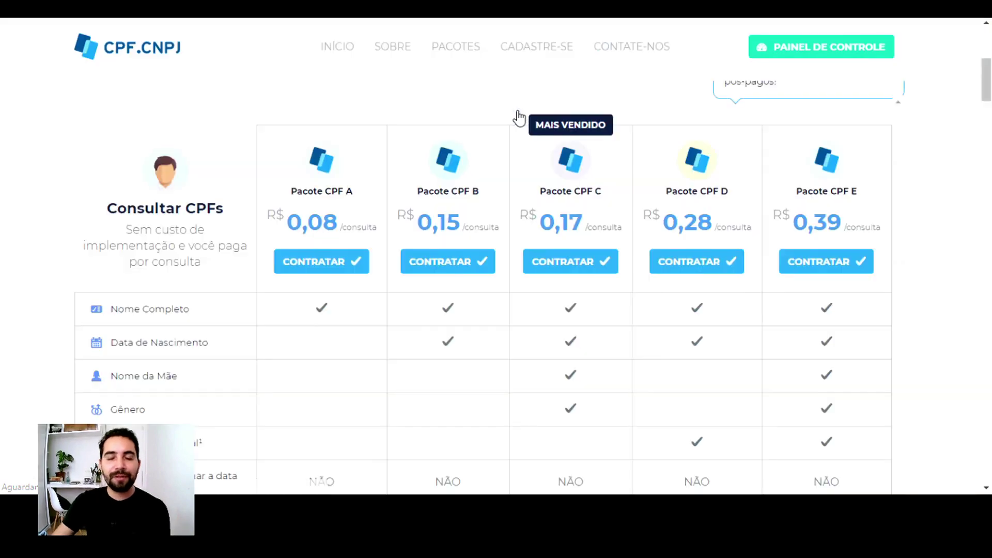
pyautogui.scroll(-1, 489, 104)
pyautogui.scroll(1, 470, 137)
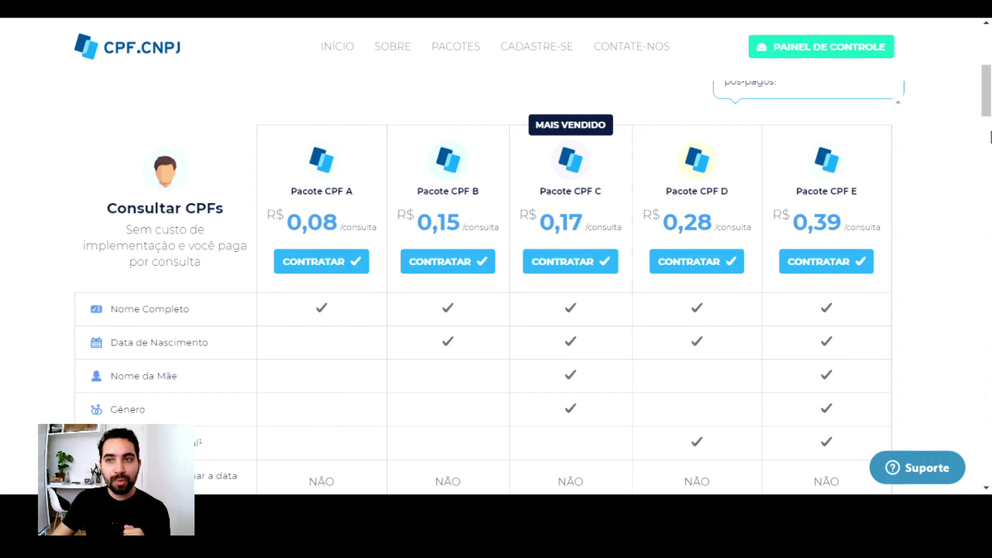
pyautogui.scroll(-2, 986, 93)
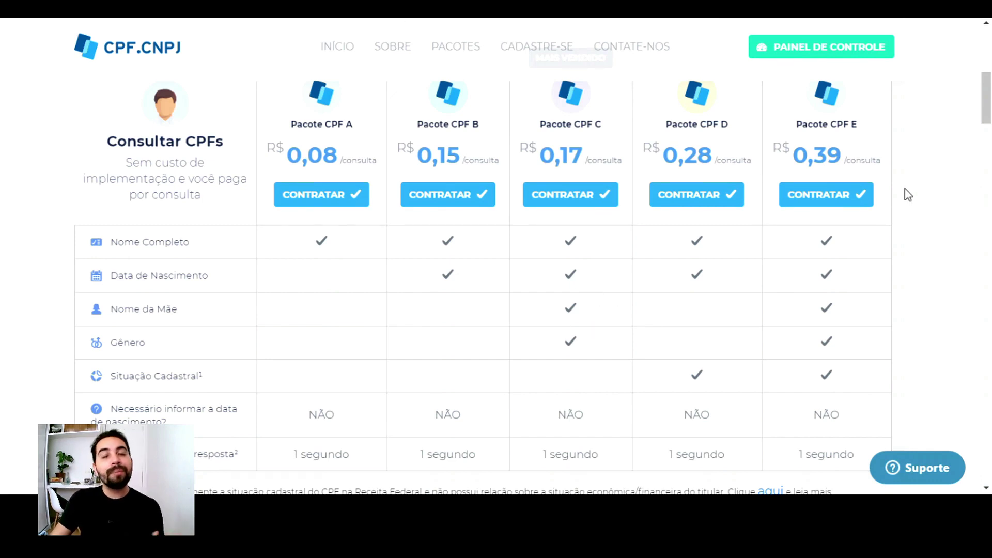
# Examine the CNPJ query packages, comparing their prices per query and the company data each returns.
pyautogui.scroll(-5, 878, 193)
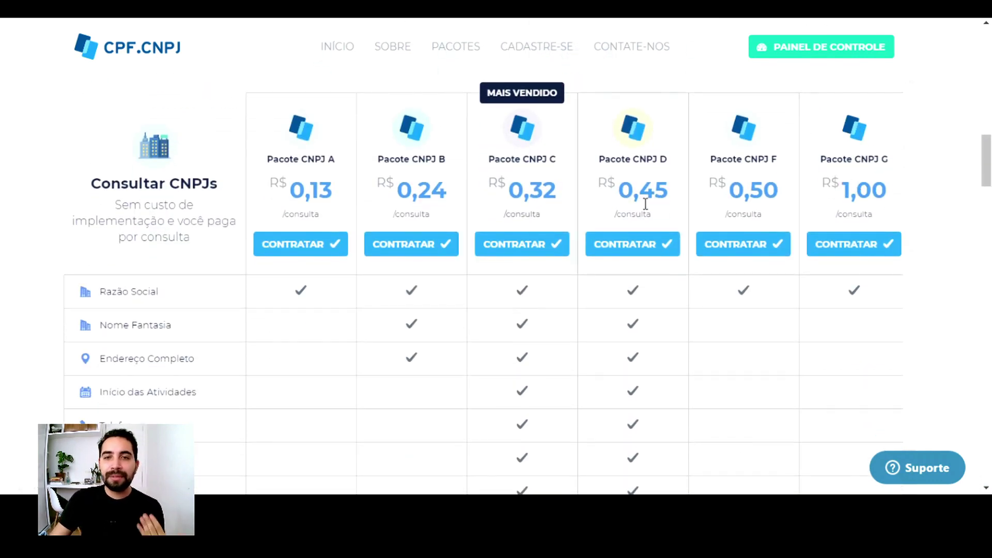
pyautogui.moveTo(986, 170)
pyautogui.mouseDown()
pyautogui.moveTo(987, 188)
pyautogui.moveTo(985, 165)
pyautogui.mouseUp()
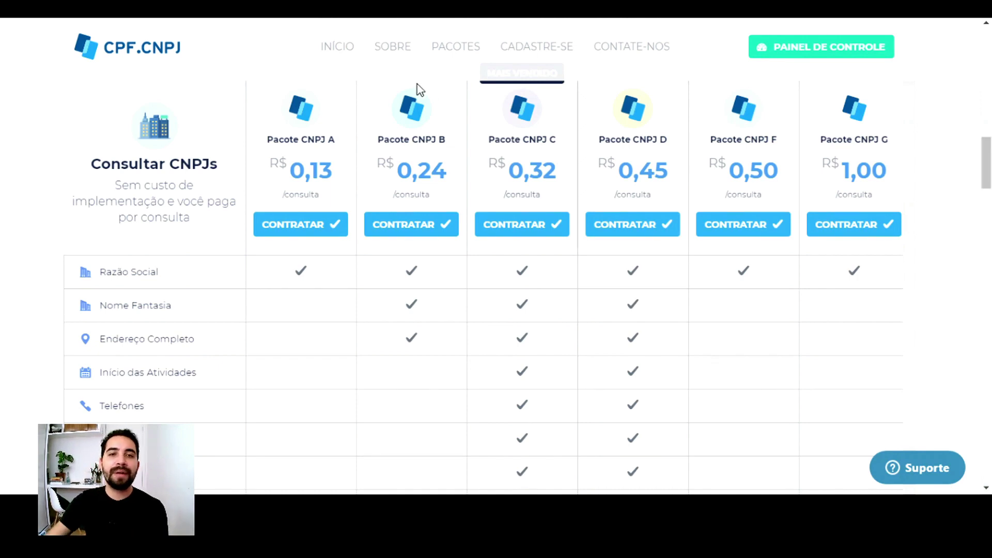
pyautogui.scroll(3, 297, 206)
pyautogui.scroll(-5, 279, 225)
pyautogui.scroll(-15, 513, 281)
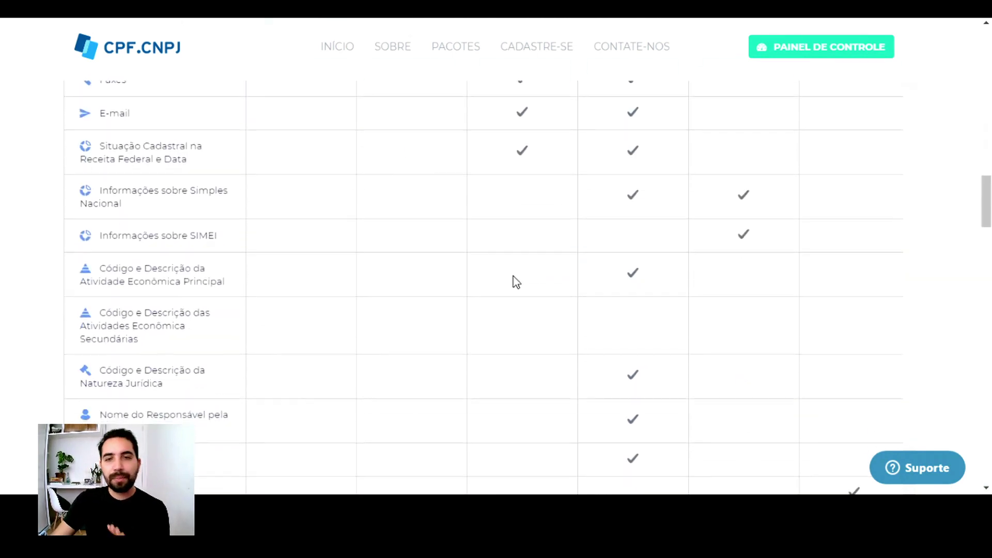
pyautogui.moveTo(986, 263); pyautogui.dragTo(985, 55)
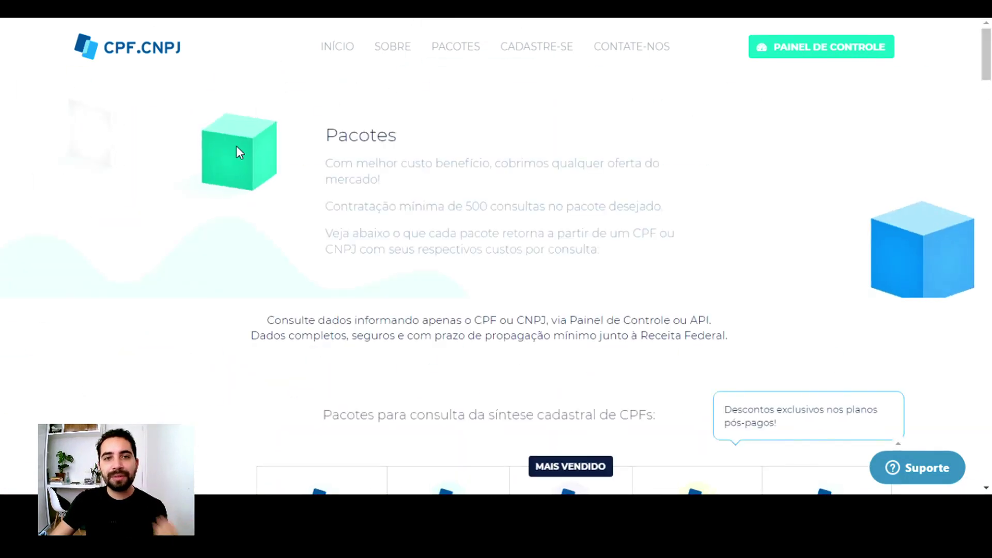
# Return to the CPF.CNPJ home page and look over its introduction.
pyautogui.click(333, 50)
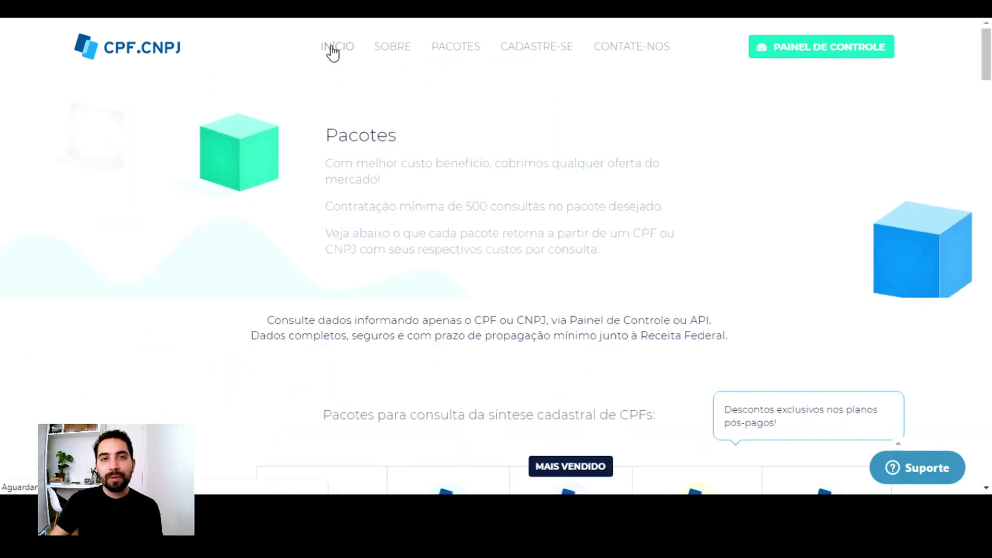
pyautogui.scroll(-4, 510, 183)
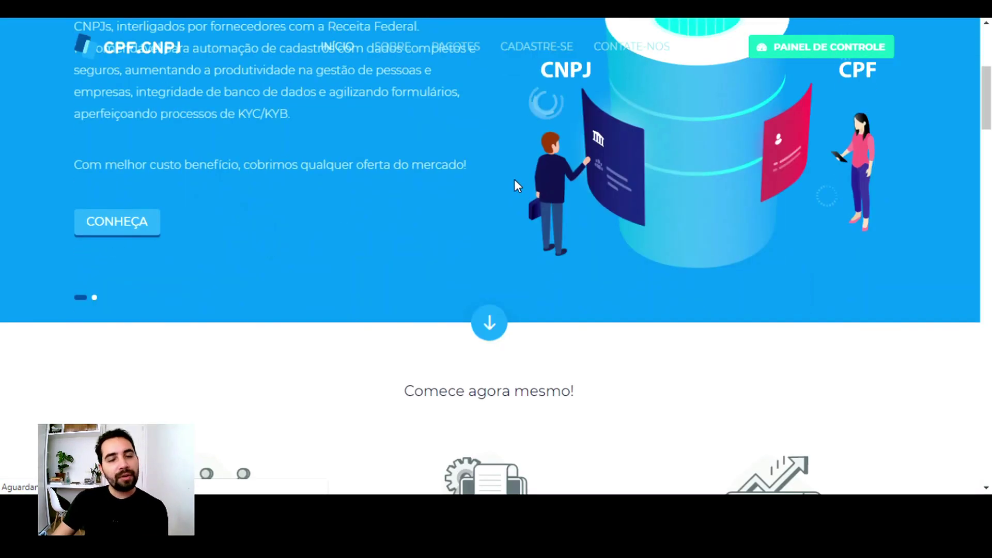
pyautogui.scroll(5, 258, 155)
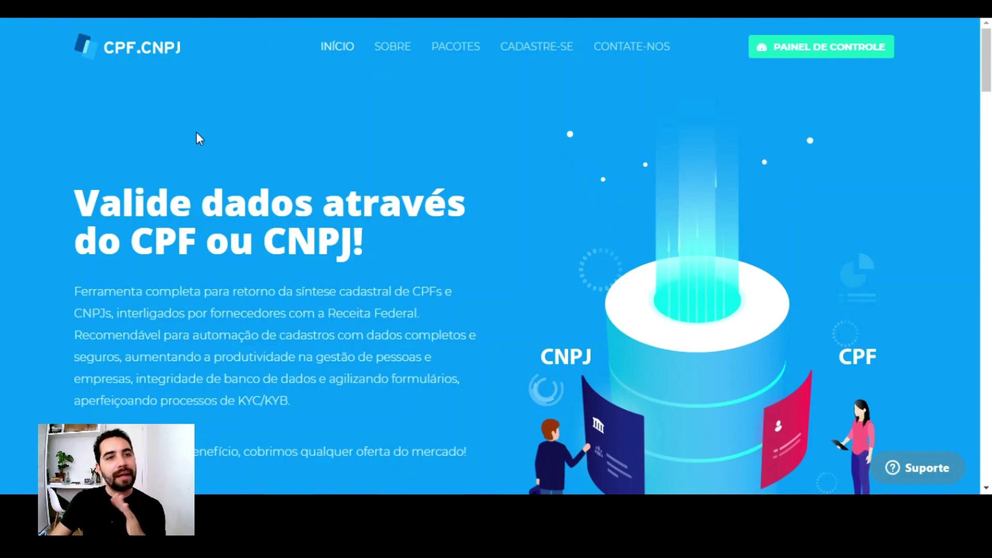
# Switch to Power Apps, dismiss the translation offer, and open the custom connectors page in the data section.
pyautogui.press('F5')
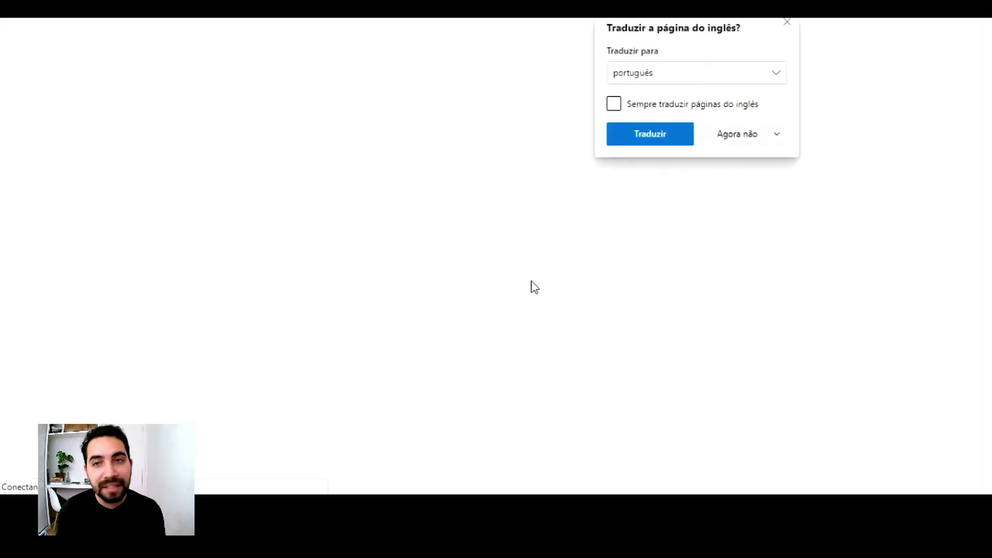
pyautogui.click(787, 23)
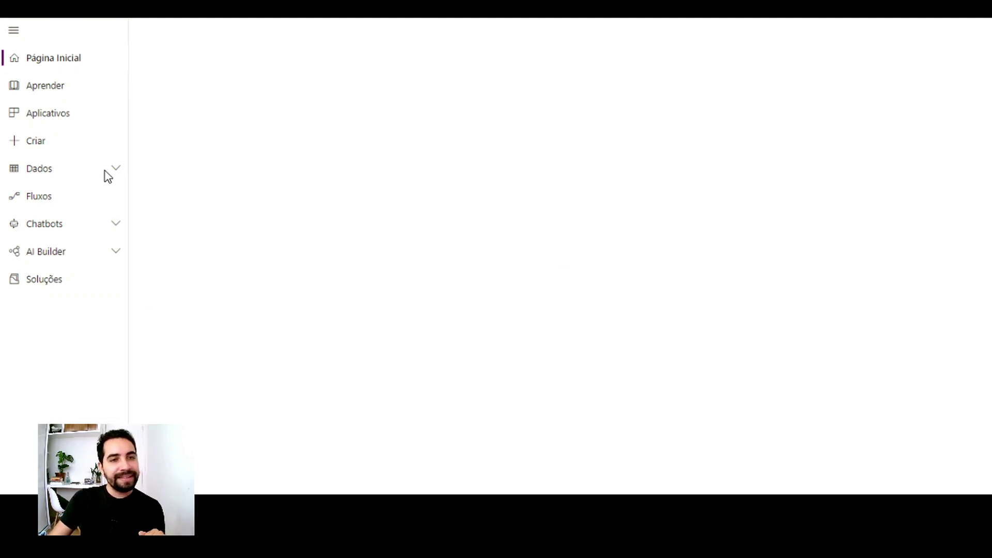
pyautogui.click(106, 203)
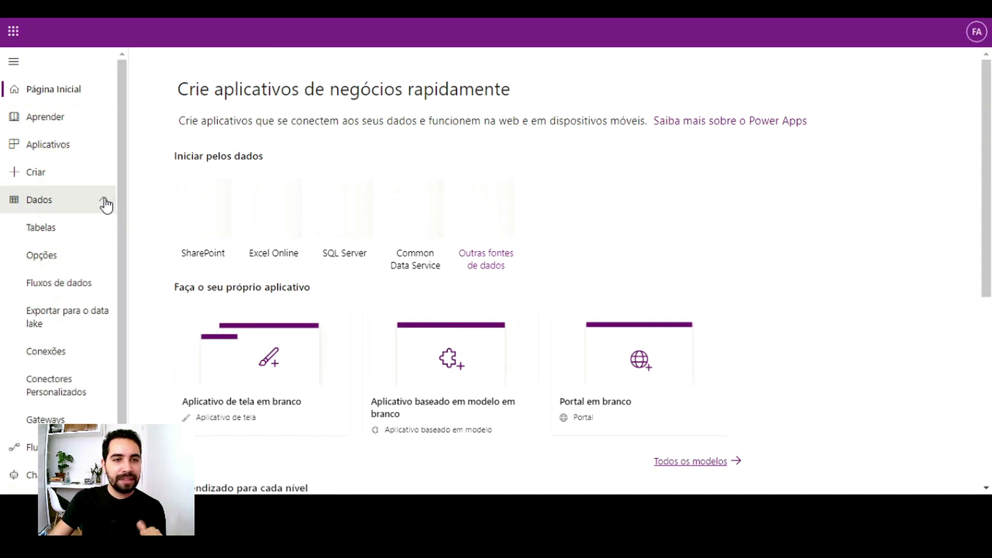
pyautogui.click(65, 398)
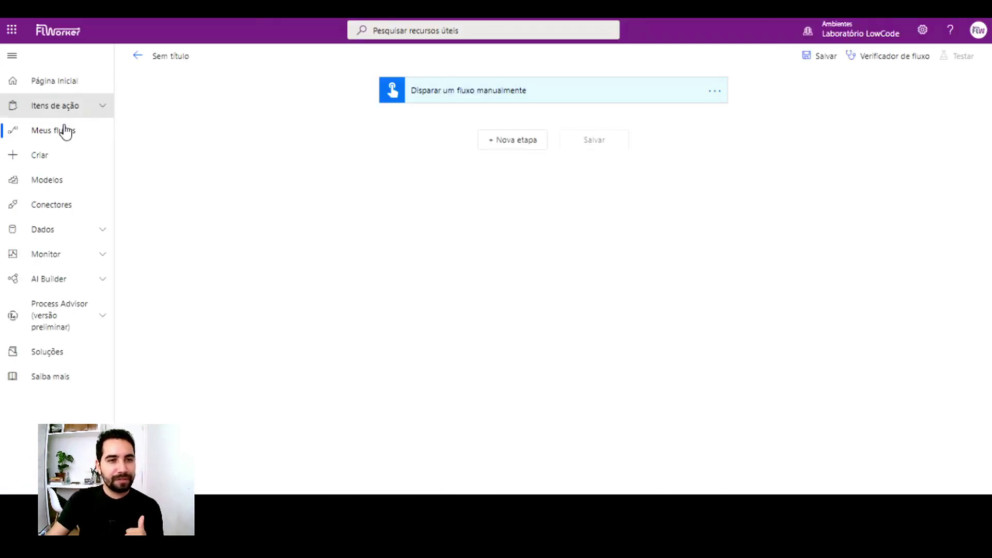
# Switch to Power Automate and open the custom connectors page in its data section.
pyautogui.click(73, 231)
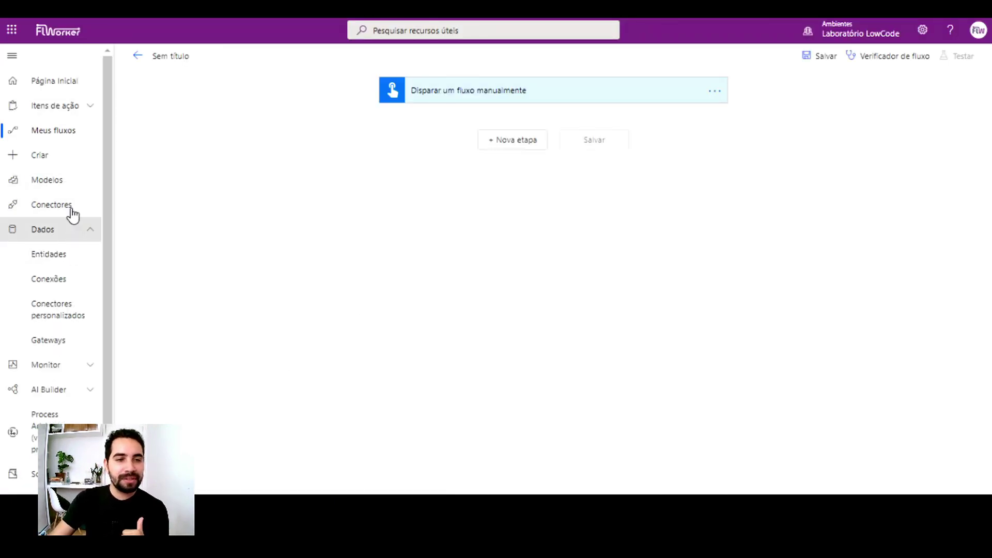
pyautogui.click(66, 320)
pyautogui.click(552, 108)
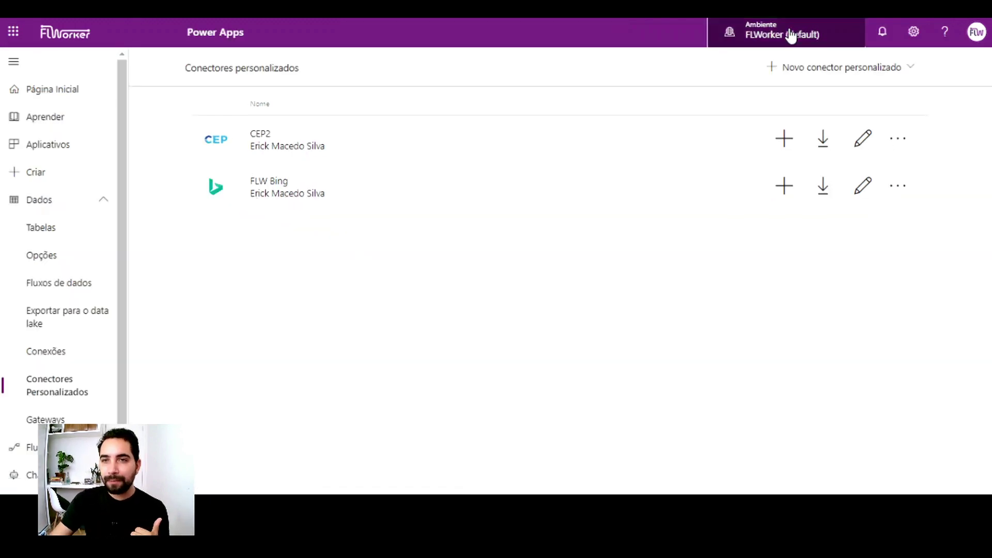
# Switch the Power Apps environment to Laboratório LowCode for the custom connectors list.
pyautogui.click(790, 33)
pyautogui.click(859, 357)
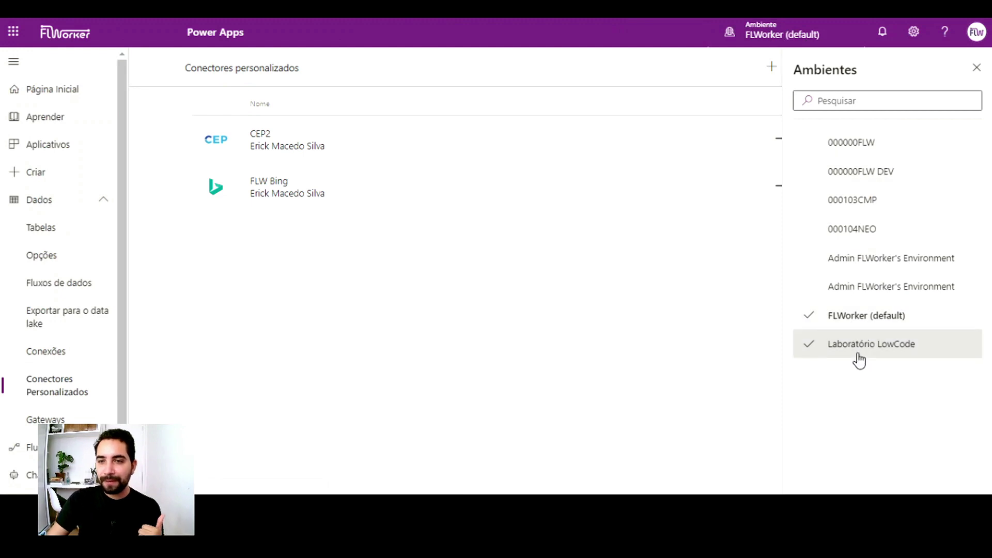
pyautogui.click(17, 393)
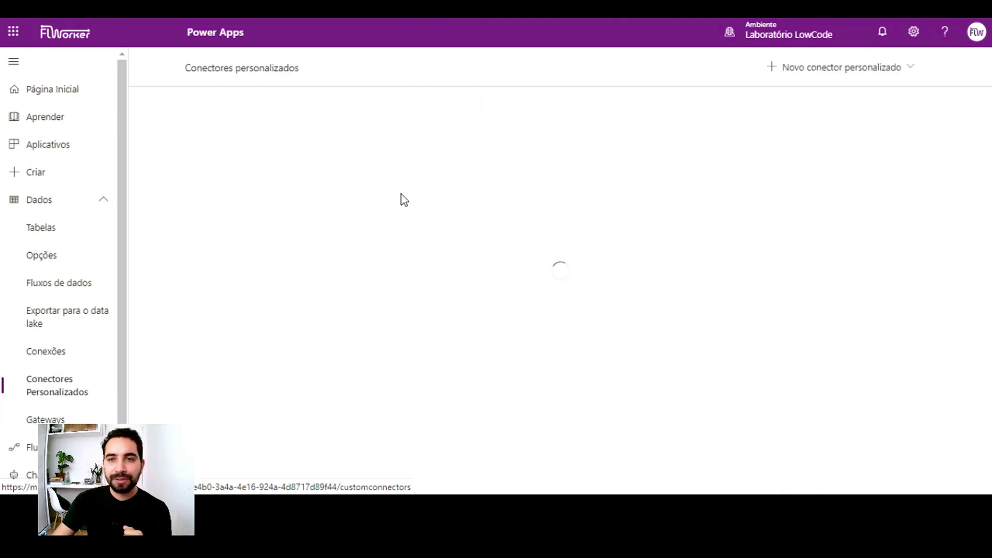
# Examine the list of available environments and close it without choosing another one.
pyautogui.click(769, 43)
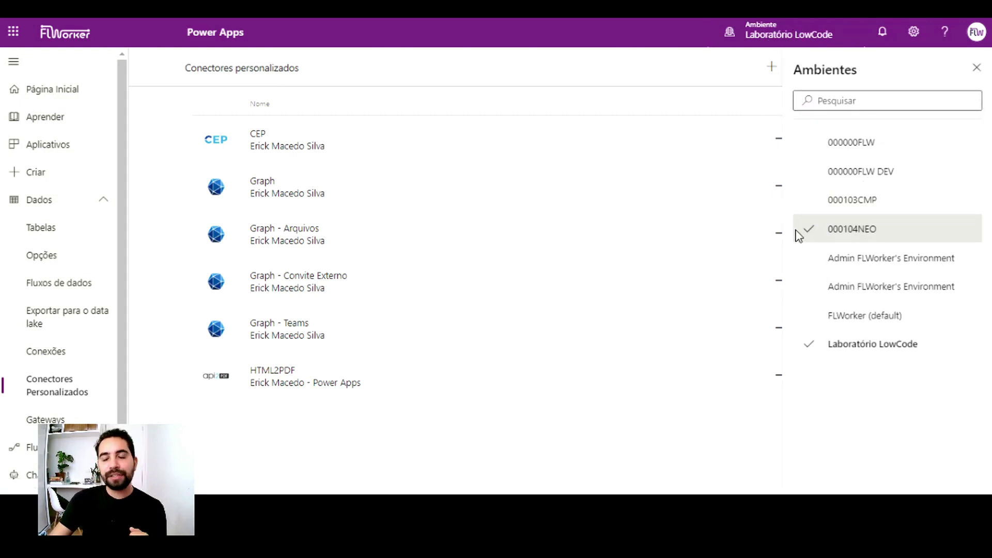
pyautogui.click(975, 68)
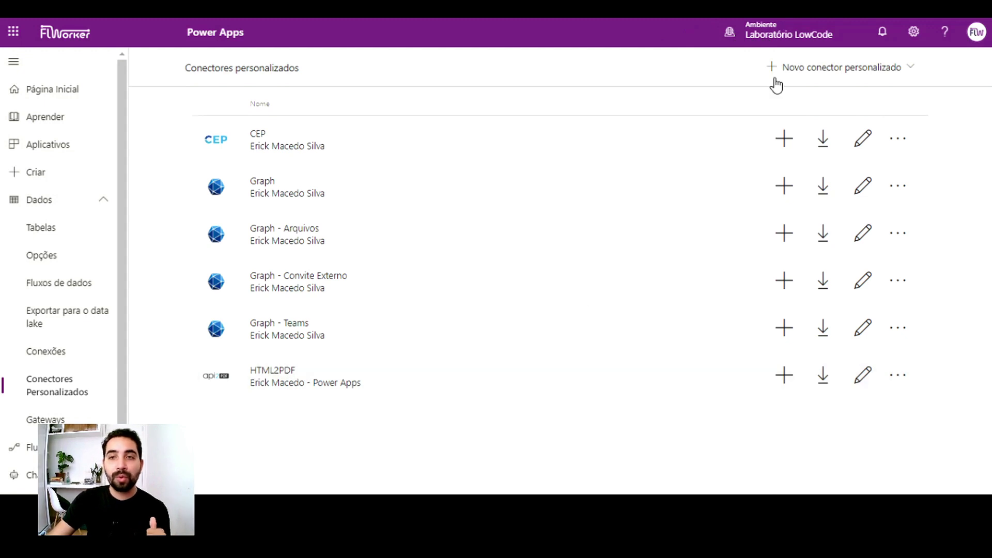
pyautogui.click(791, 42)
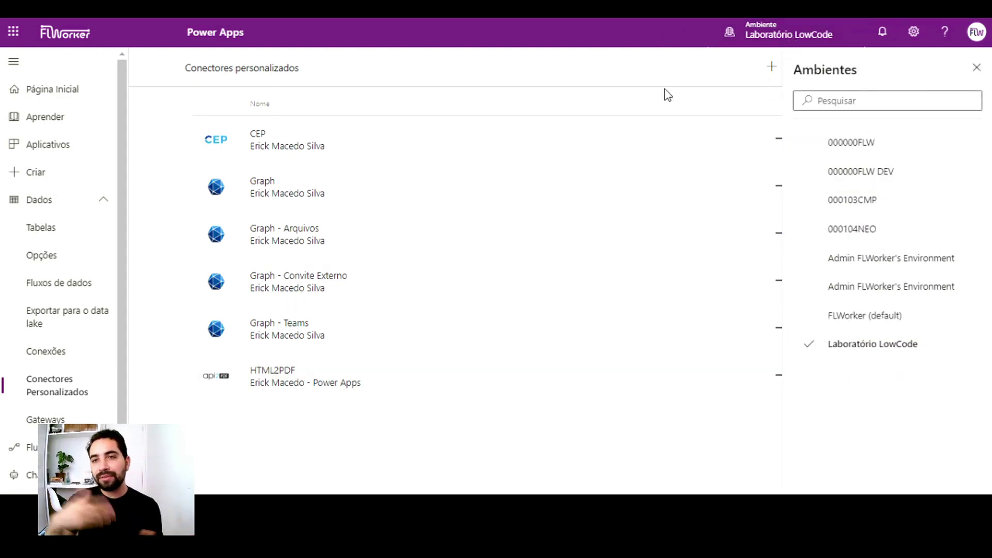
pyautogui.click(976, 68)
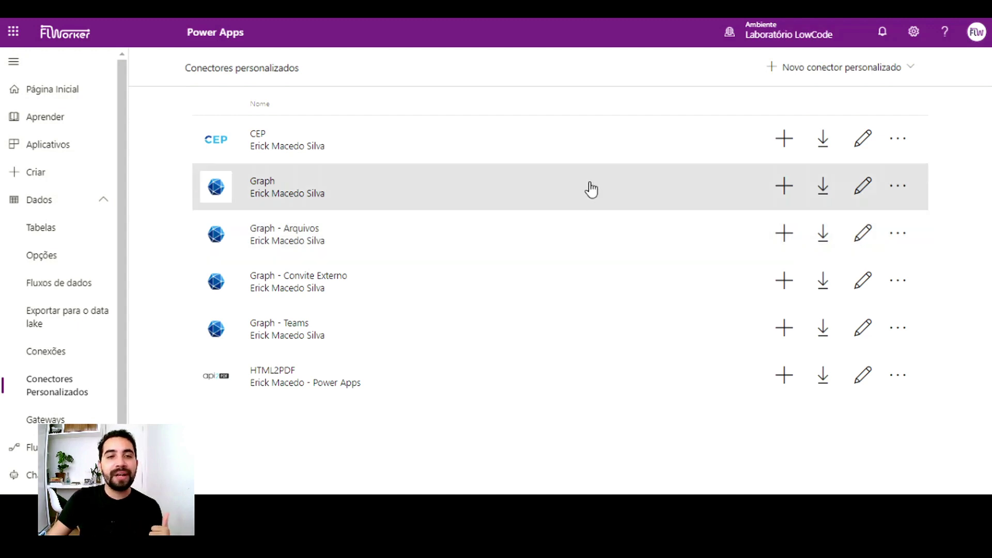
pyautogui.click(767, 35)
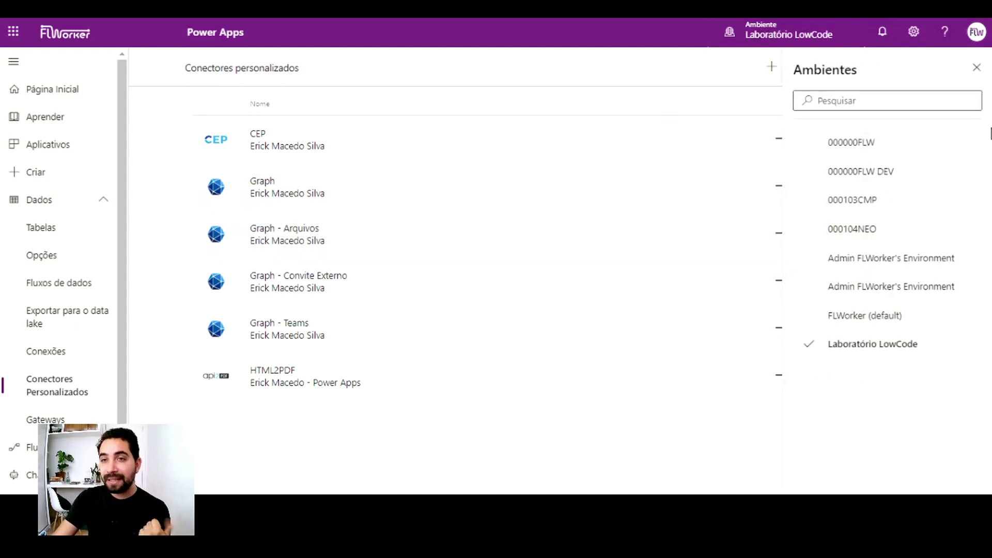
pyautogui.click(974, 70)
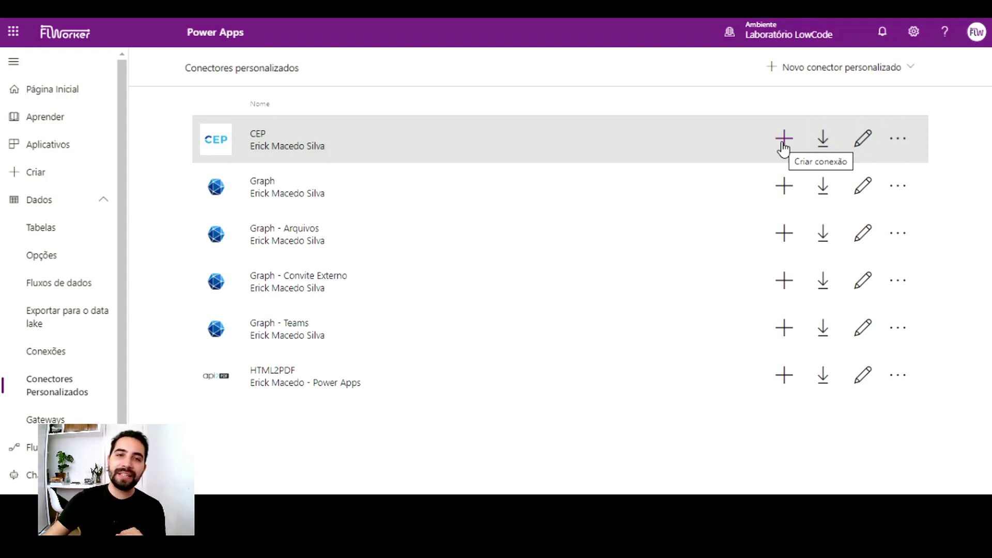
# Check the new-connection forms of the CEP and HTML2PDF connectors, pasting a value into HTML2PDF's API key field, and cancel both.
pyautogui.click(784, 147)
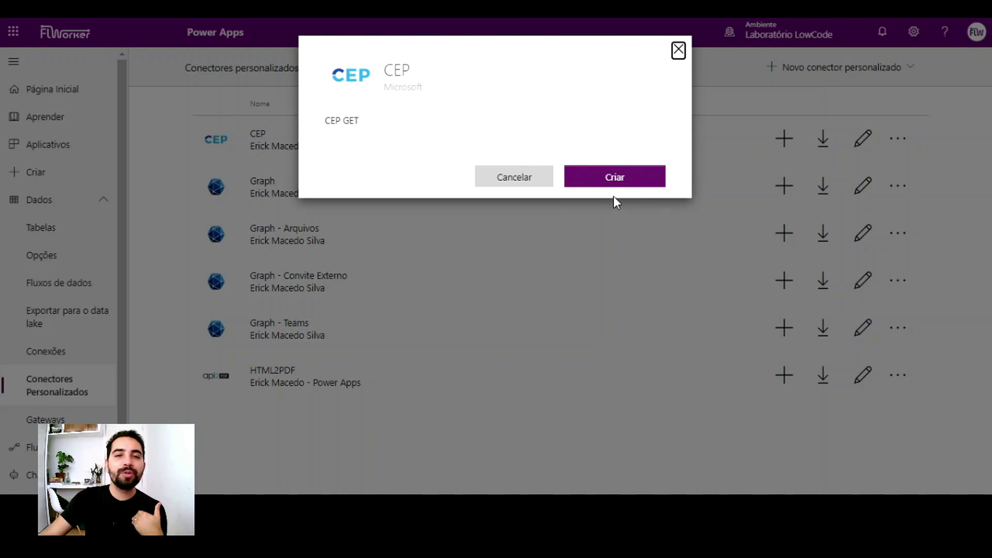
pyautogui.click(522, 181)
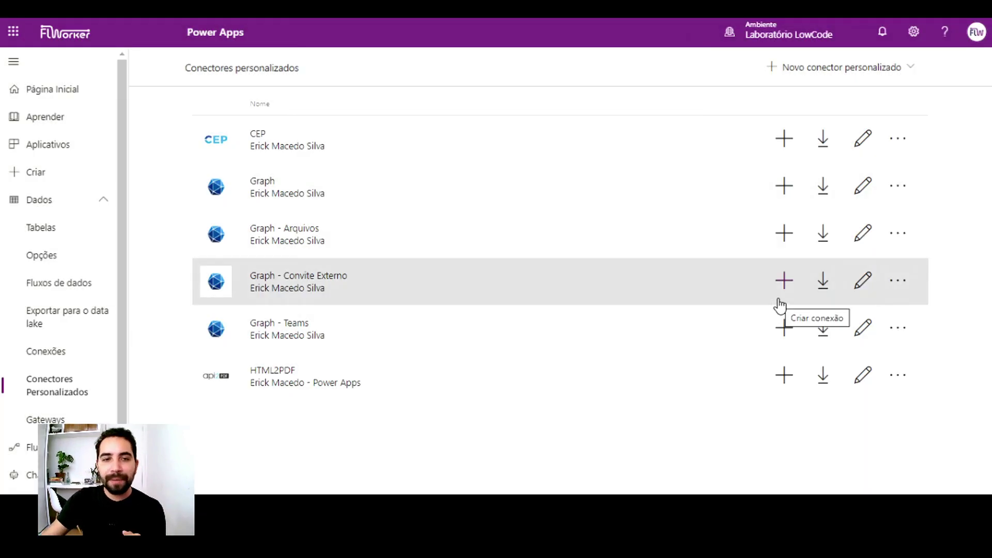
pyautogui.click(781, 380)
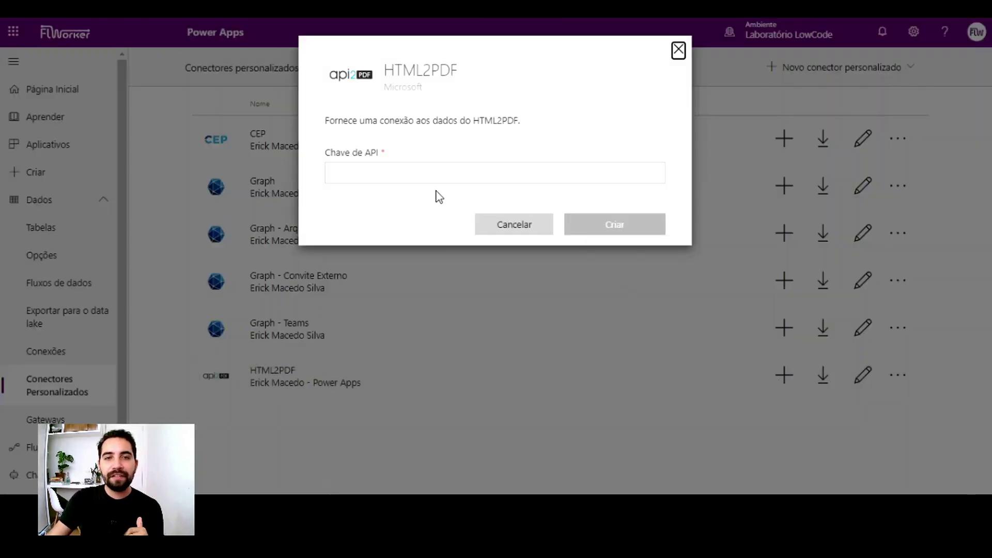
pyautogui.click(441, 172)
pyautogui.hotkey('ctrl', 'v')
pyautogui.doubleClick(451, 174)
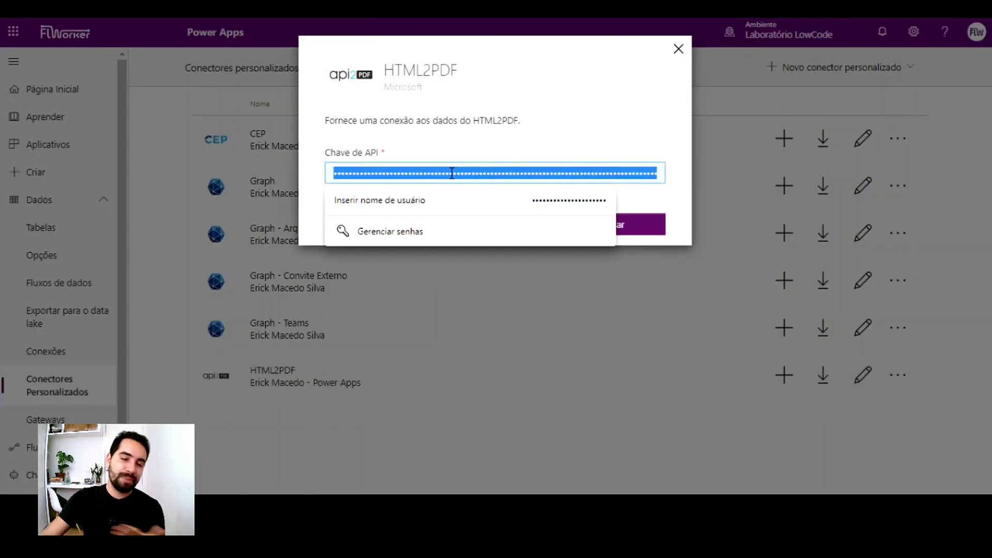
pyautogui.click(463, 121)
pyautogui.click(510, 224)
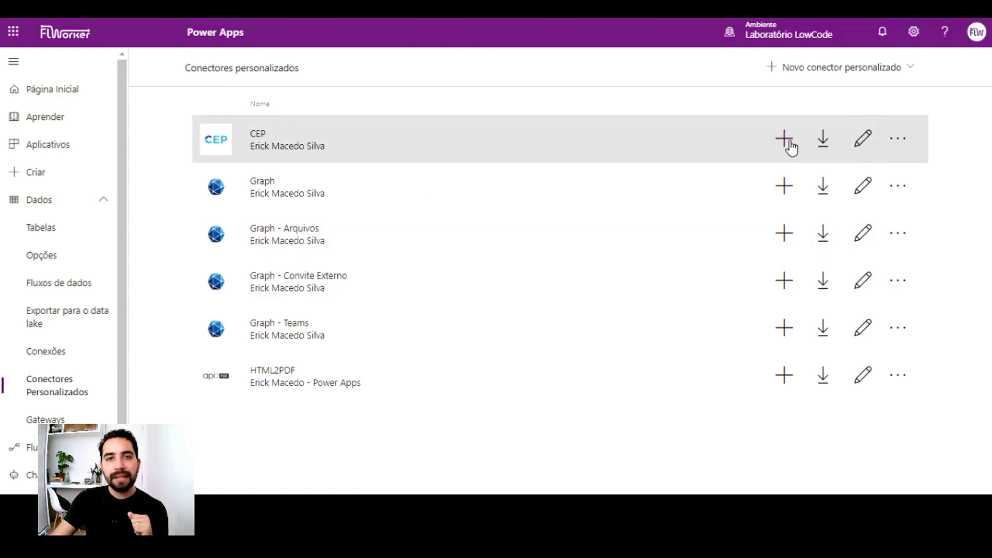
# Open the CEP connector's properties and show its sharing settings.
pyautogui.click(899, 139)
pyautogui.click(894, 164)
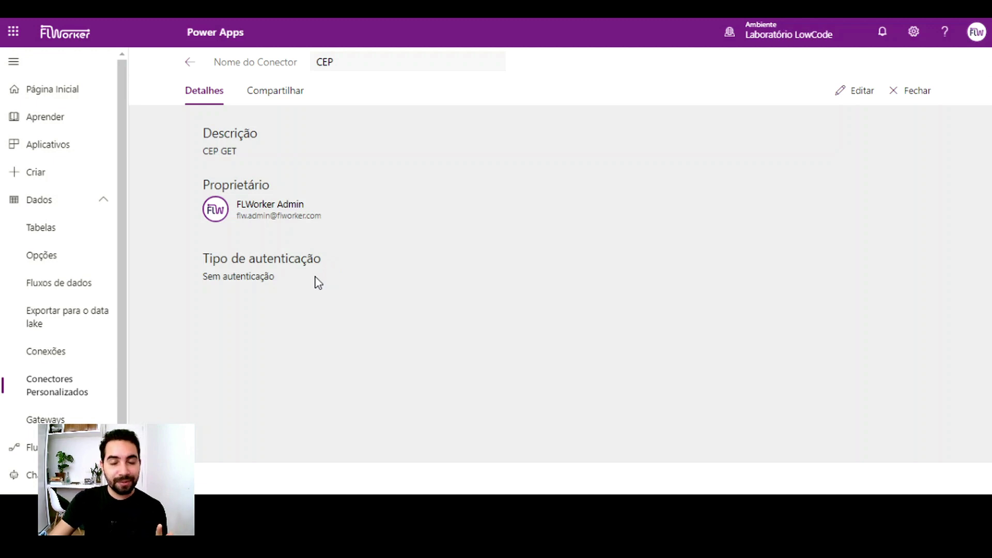
pyautogui.click(273, 98)
# Examine who the CEP connector is shared with and the permission levels offered for the last person listed.
pyautogui.scroll(-1, 376, 211)
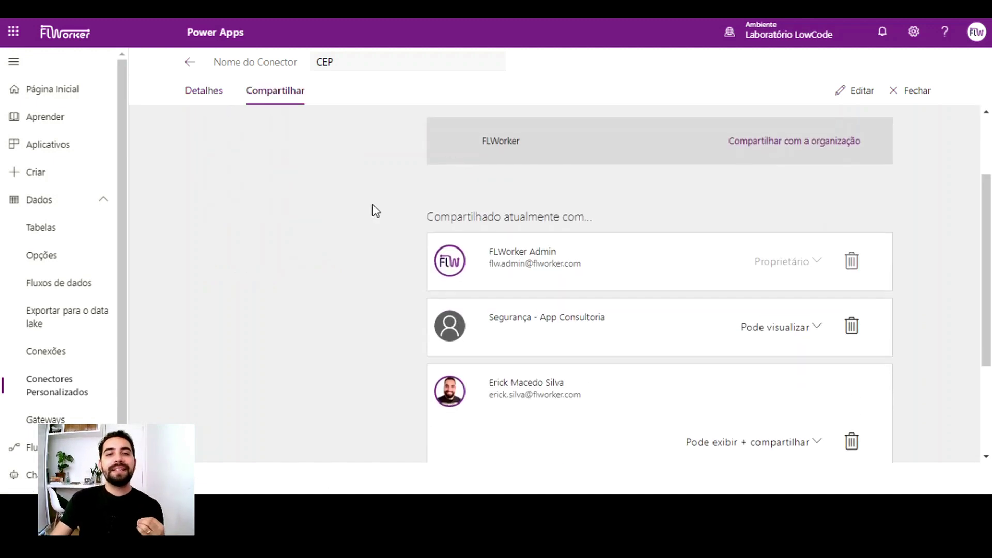
pyautogui.scroll(-3, 375, 211)
pyautogui.scroll(5, 389, 230)
pyautogui.scroll(-2, 398, 274)
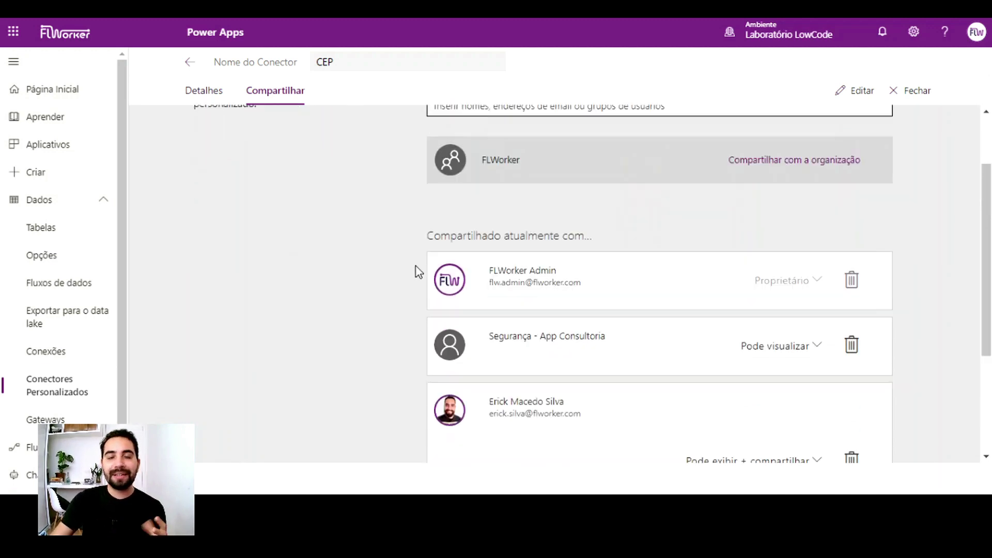
pyautogui.scroll(2, 422, 282)
pyautogui.scroll(-5, 420, 305)
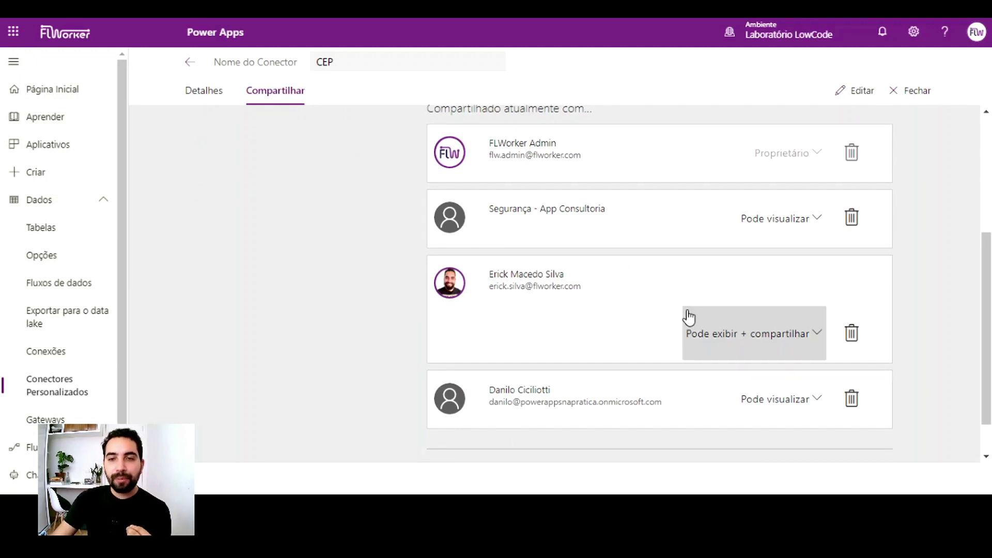
pyautogui.click(767, 390)
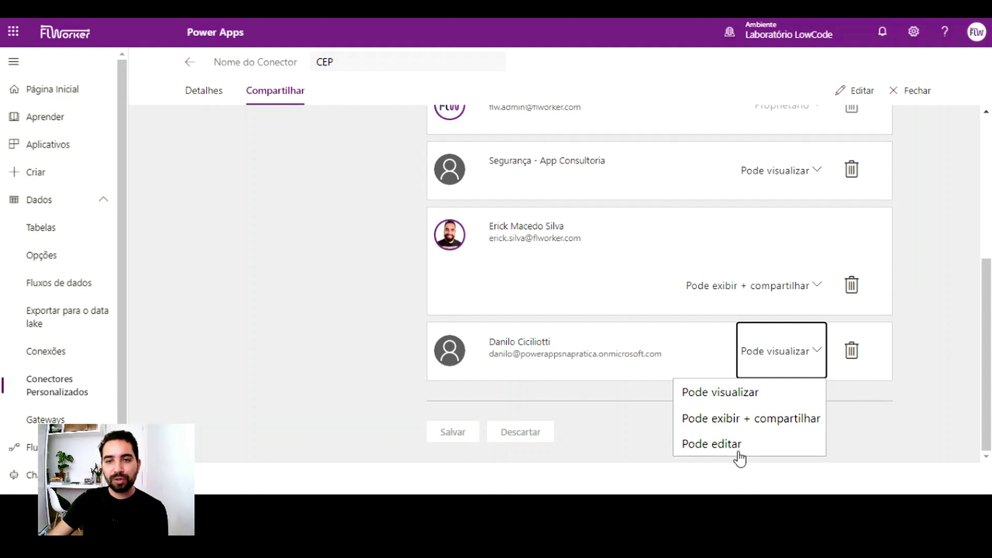
pyautogui.click(841, 452)
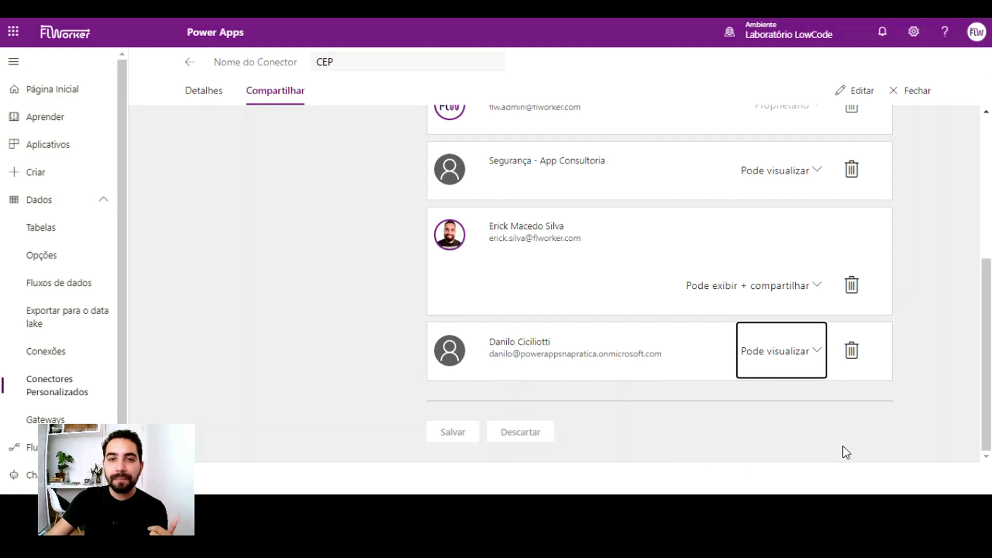
pyautogui.scroll(5, 832, 444)
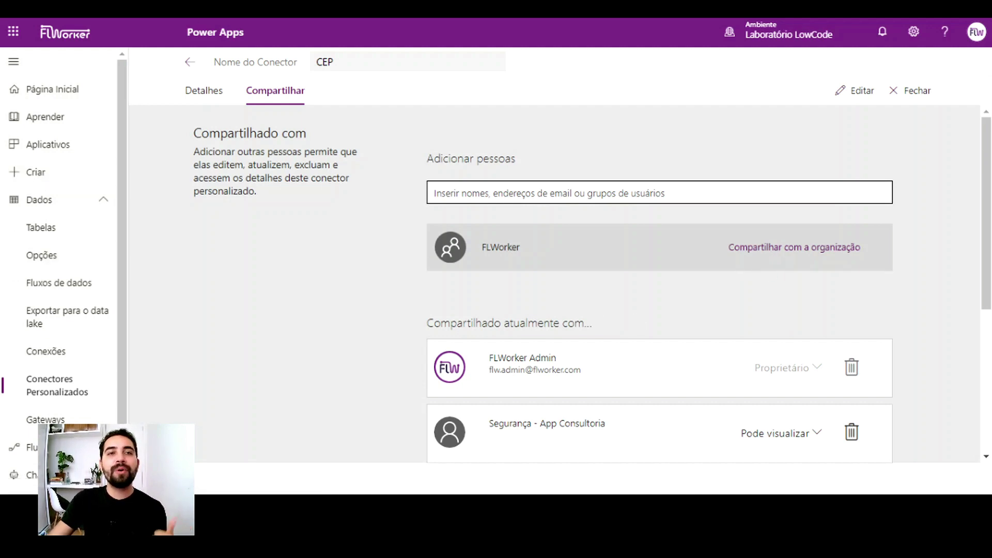
pyautogui.scroll(-4, 582, 298)
pyautogui.scroll(4, 582, 299)
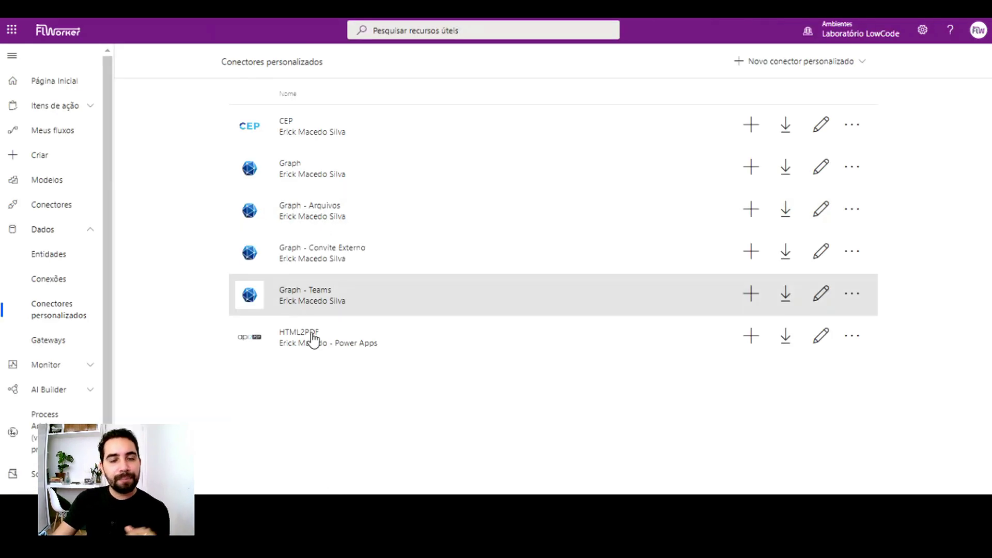
# Switch to Power Automate and create an unnamed instant cloud flow that is triggered manually.
pyautogui.click(51, 131)
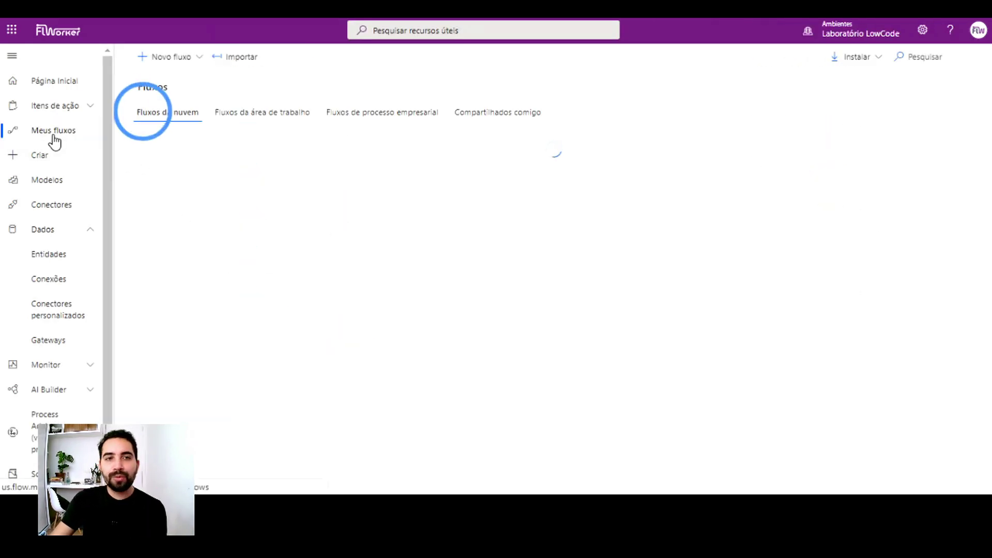
pyautogui.click(170, 66)
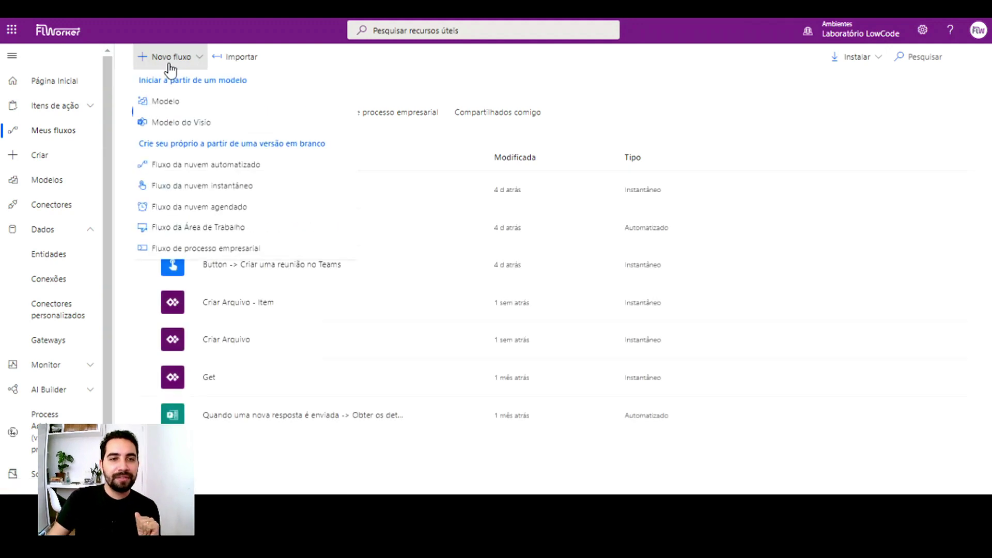
pyautogui.click(227, 186)
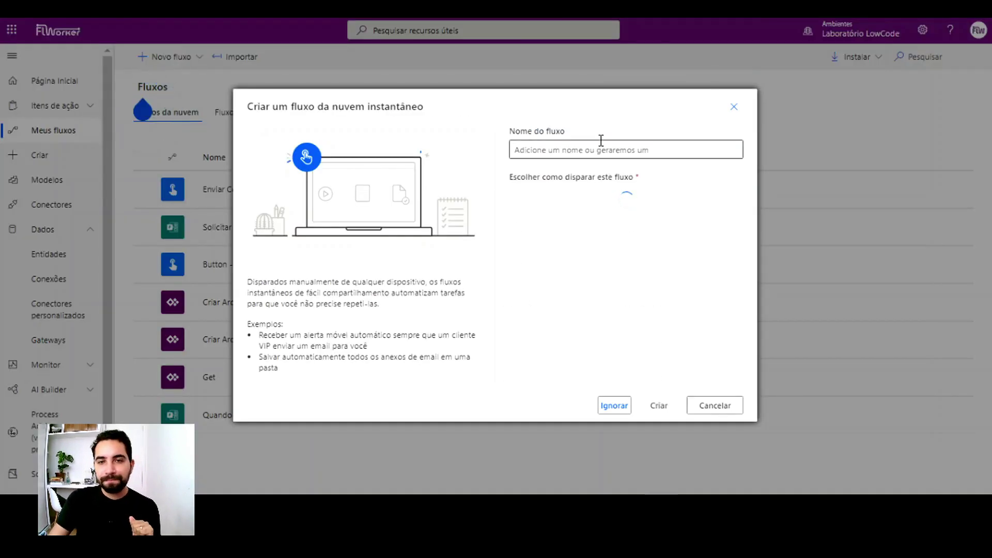
pyautogui.click(657, 405)
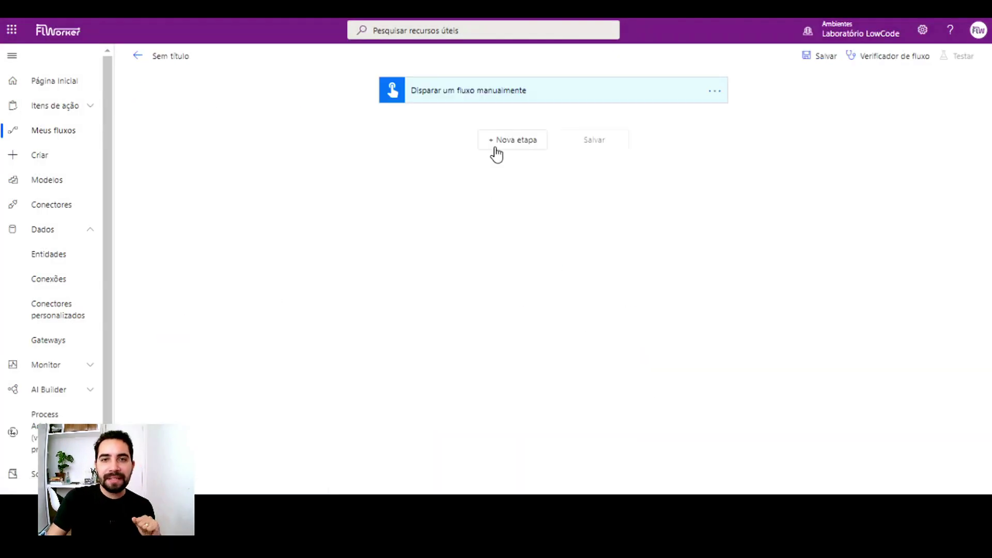
# Add a flow step, search all connectors for "cep", show the CEP connector's actions, and leave the flow editor.
pyautogui.click(496, 149)
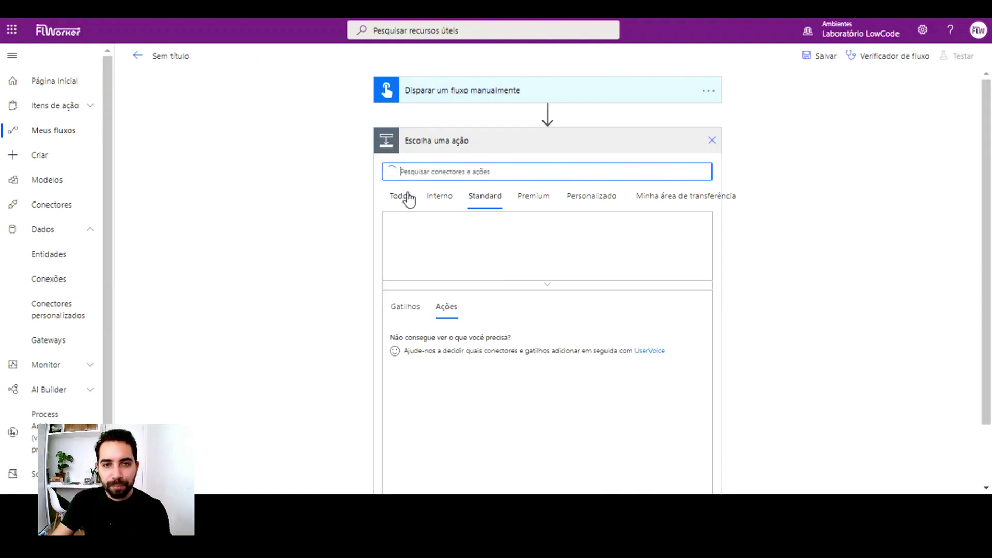
pyautogui.click(408, 196)
pyautogui.write('cap')
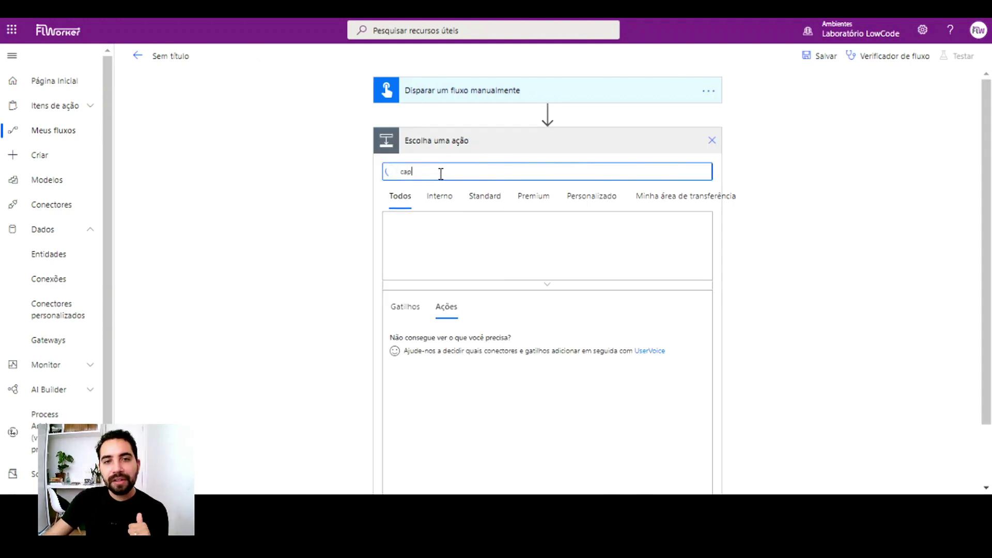
pyautogui.click(545, 290)
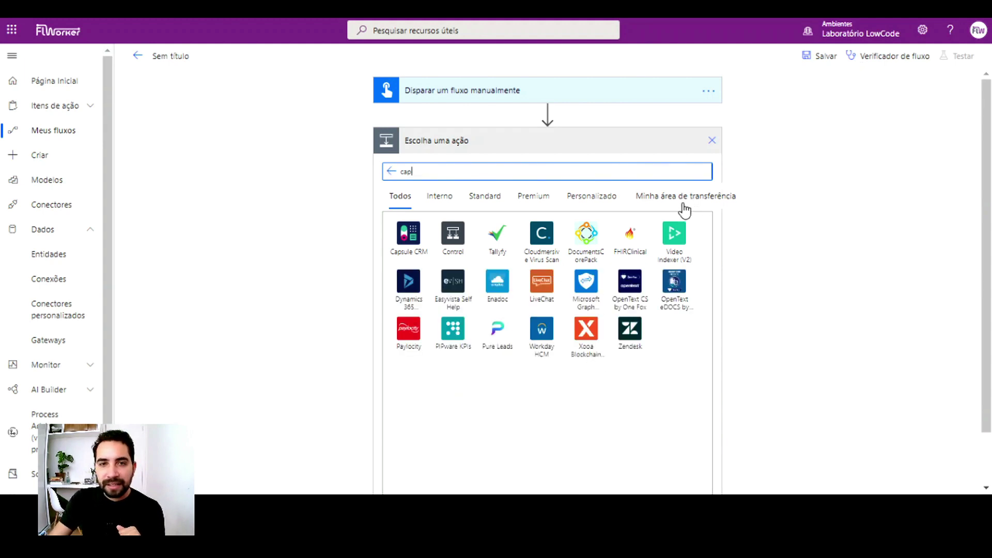
pyautogui.press('BackSpace')
pyautogui.press('BackSpace')
pyautogui.write('ep')
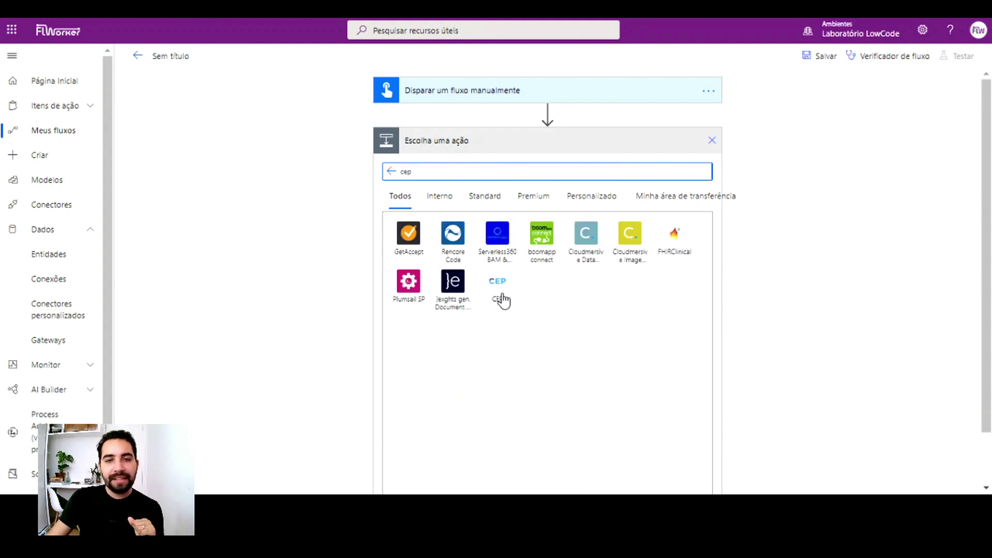
pyautogui.click(501, 294)
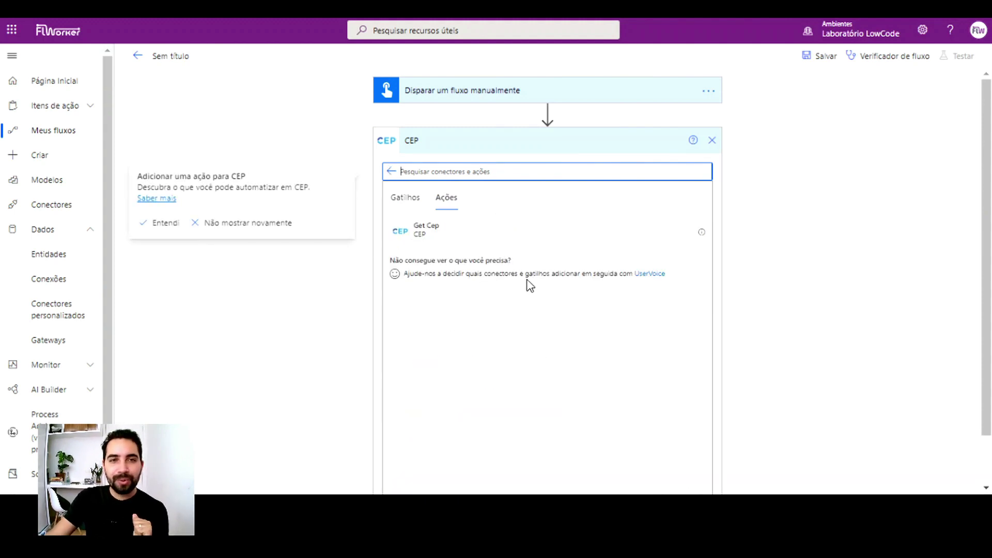
pyautogui.click(140, 58)
pyautogui.click(545, 105)
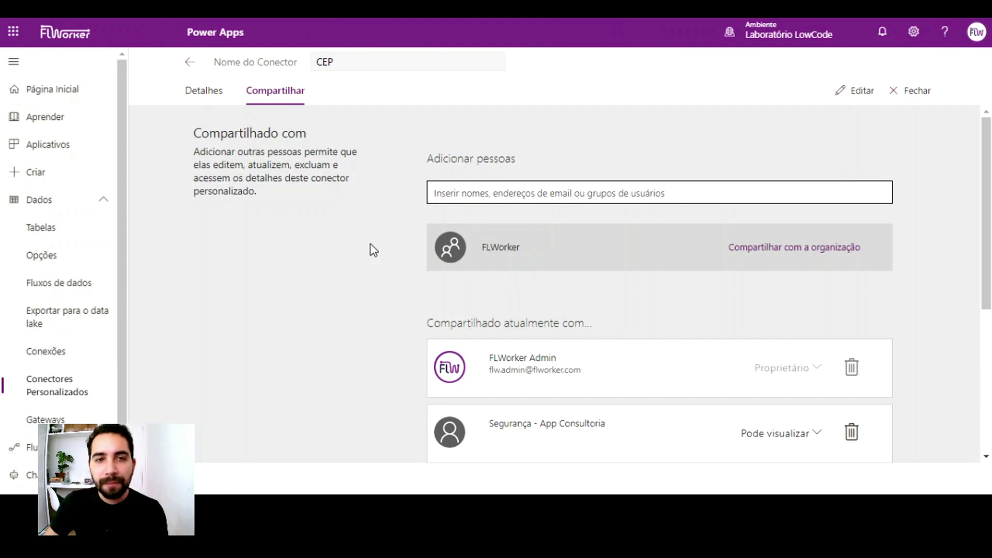
# Back in Power Apps, review the CEP connector's sharing list and details, and return to the custom connectors list.
pyautogui.scroll(-2, 625, 316)
pyautogui.scroll(-3, 625, 316)
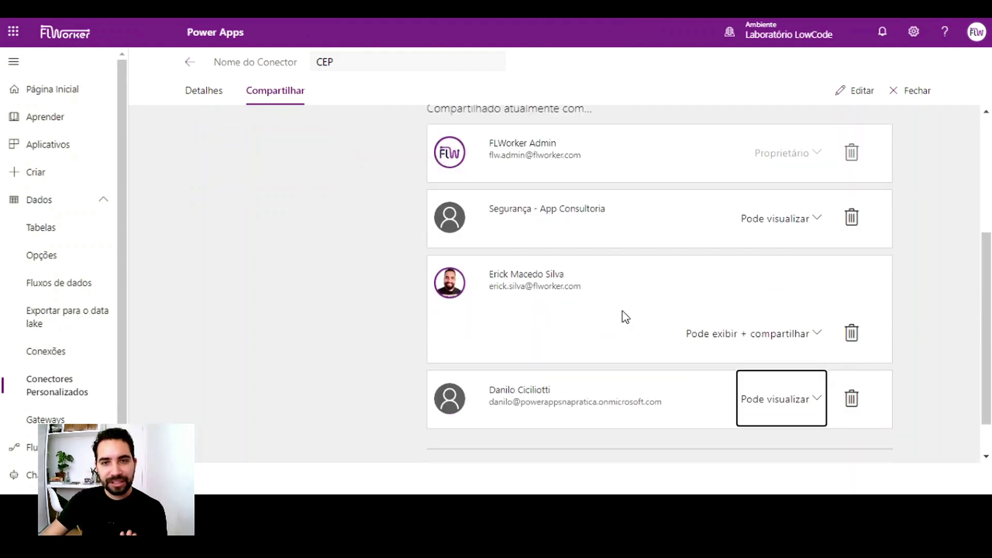
pyautogui.scroll(2, 640, 318)
pyautogui.scroll(-3, 671, 310)
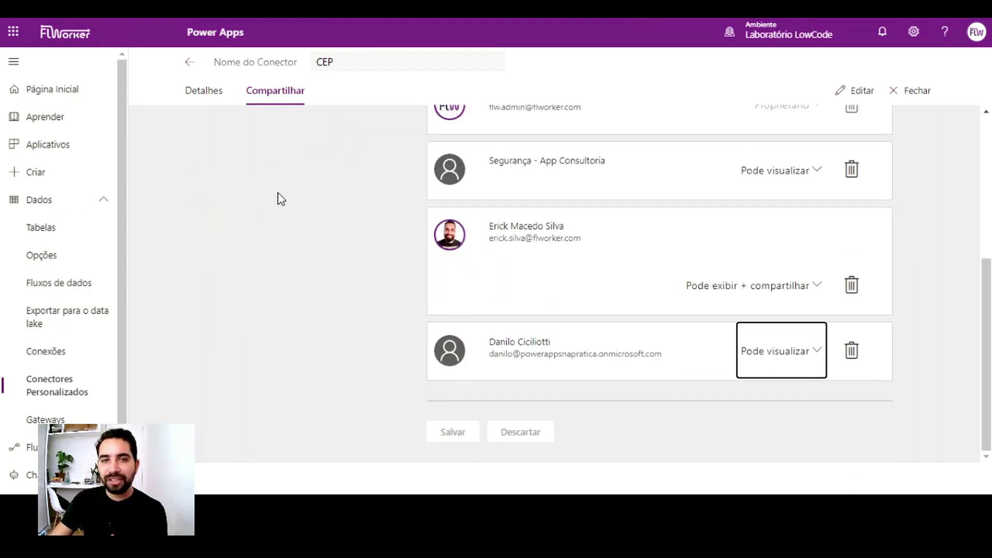
pyautogui.click(215, 100)
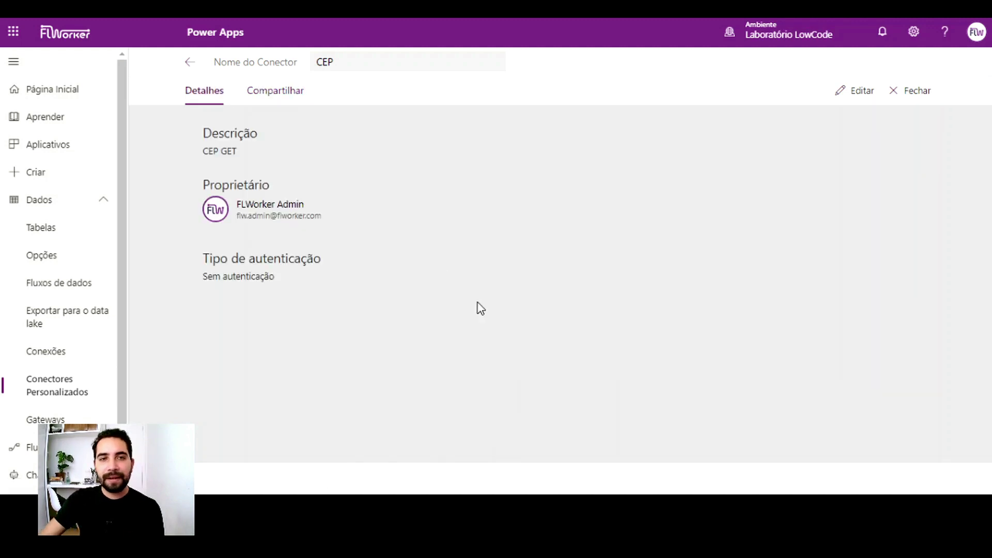
pyautogui.click(188, 62)
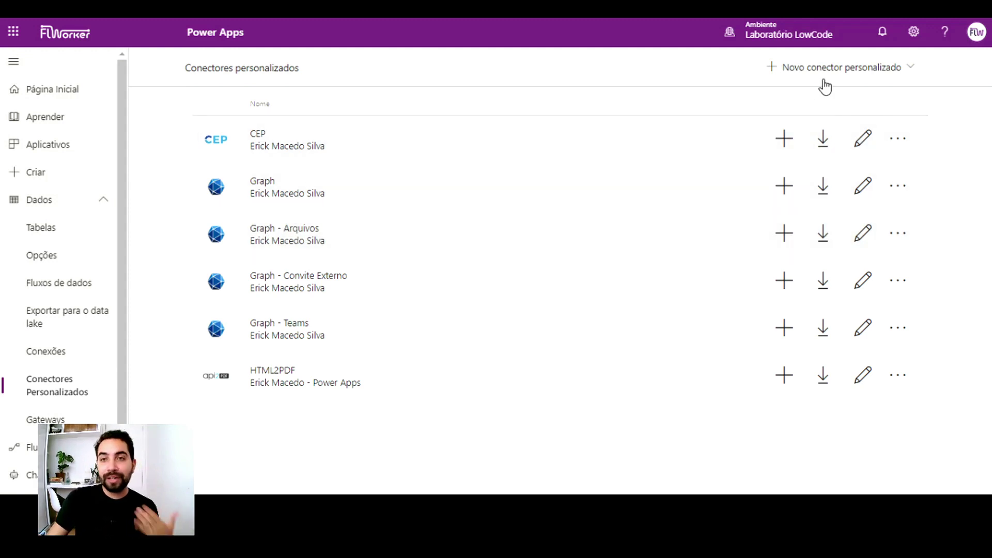
# Examine the creation and import options for a new custom connector, and close them without choosing one.
pyautogui.click(906, 72)
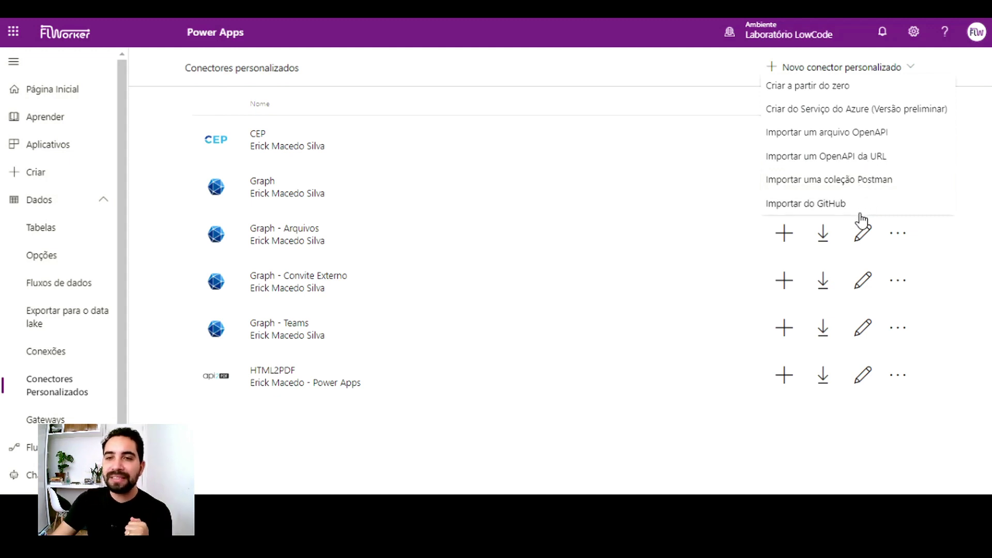
pyautogui.click(957, 74)
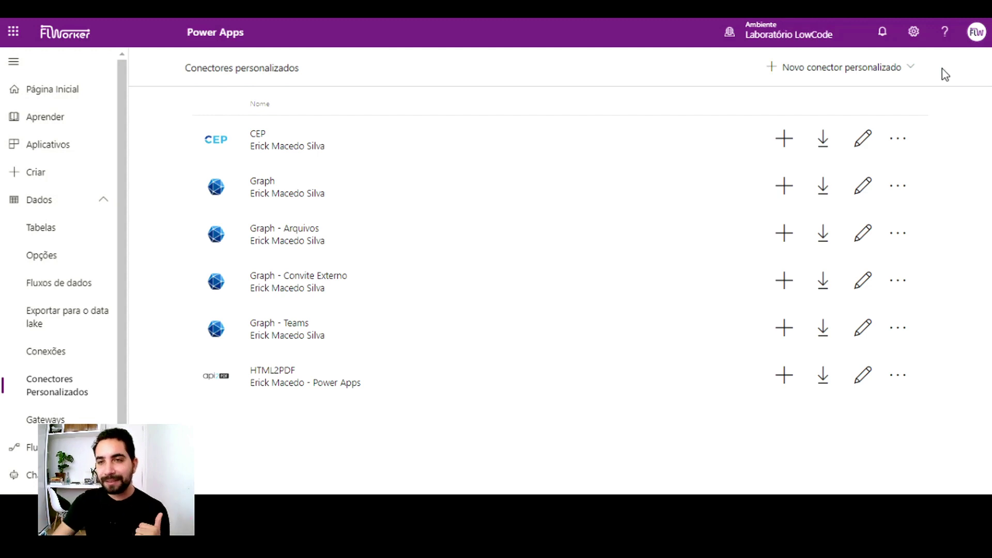
pyautogui.click(848, 75)
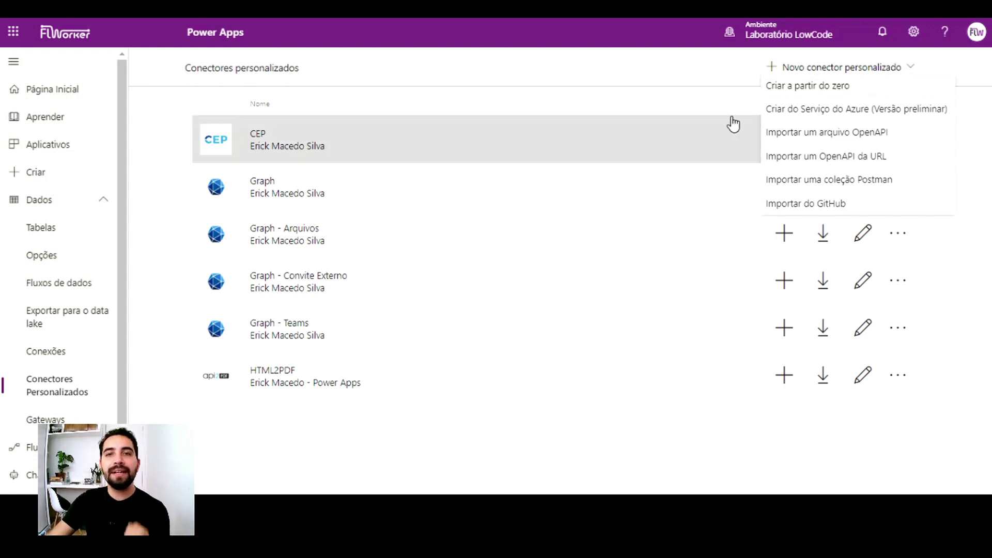
pyautogui.click(667, 87)
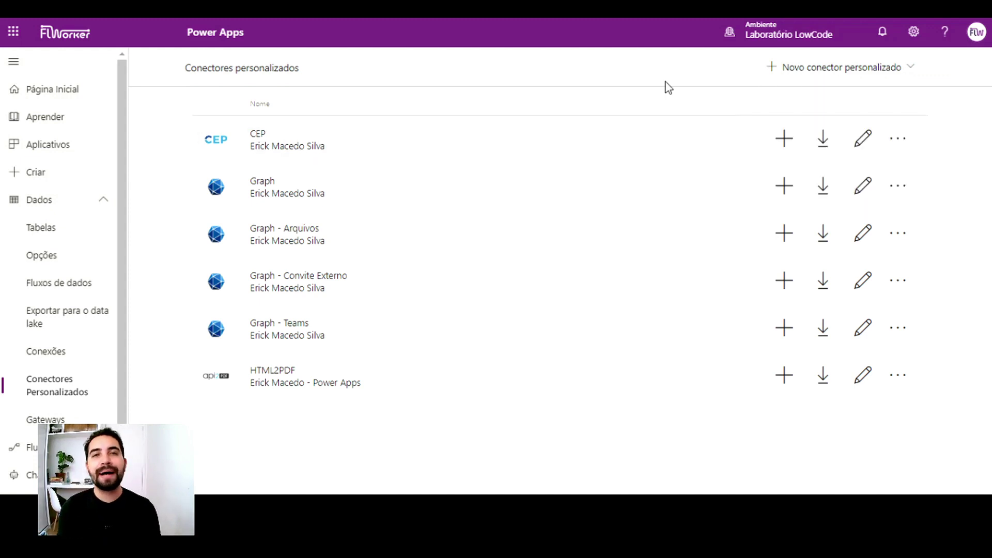